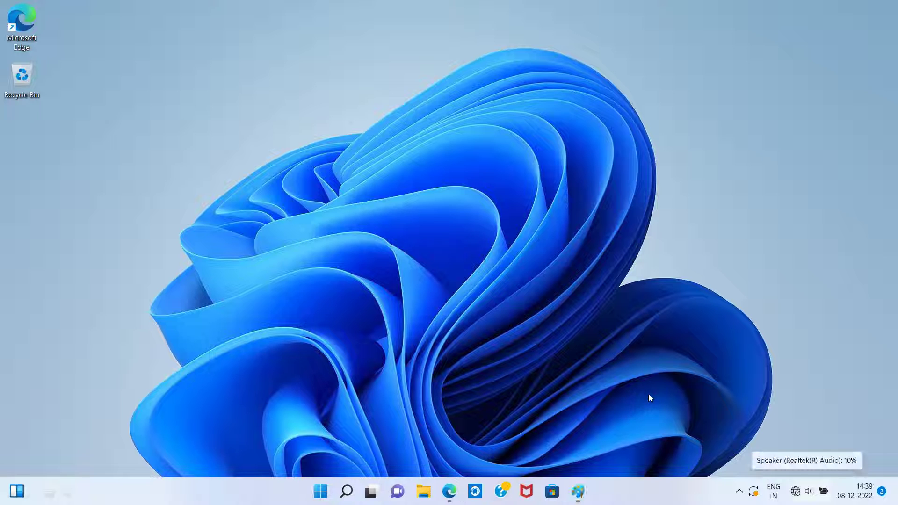
Step: Add the Nearby sharing tile to the quick settings and finish editing them
{"action": "key", "text": "super+a"}
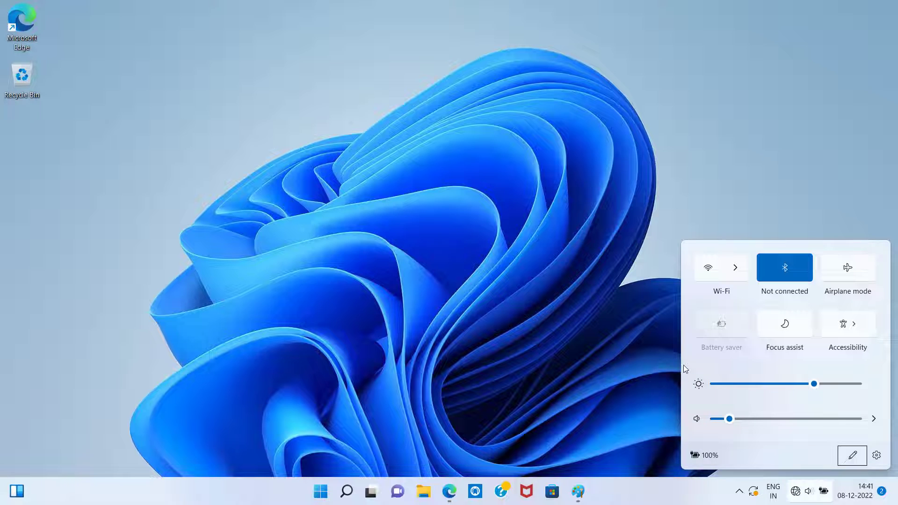
{"action": "key", "text": "Return"}
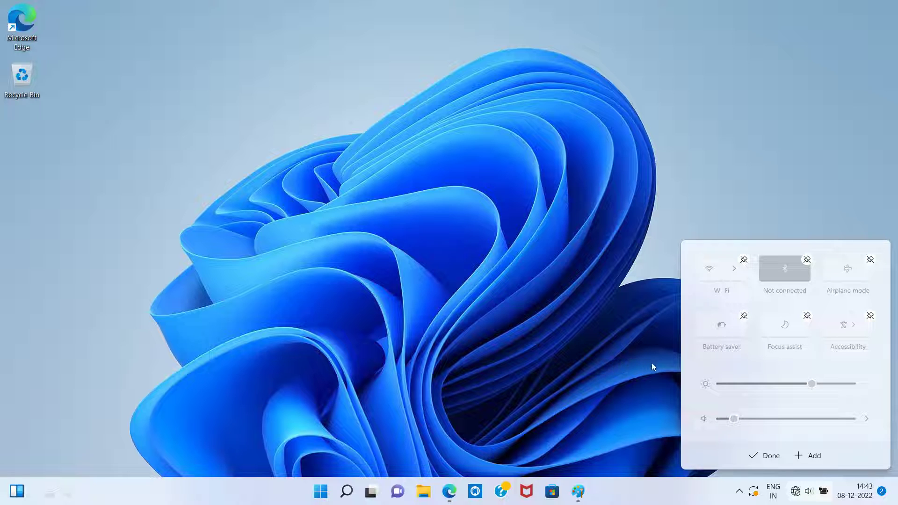
{"action": "key", "text": "Tab"}
{"action": "key", "text": "Return"}
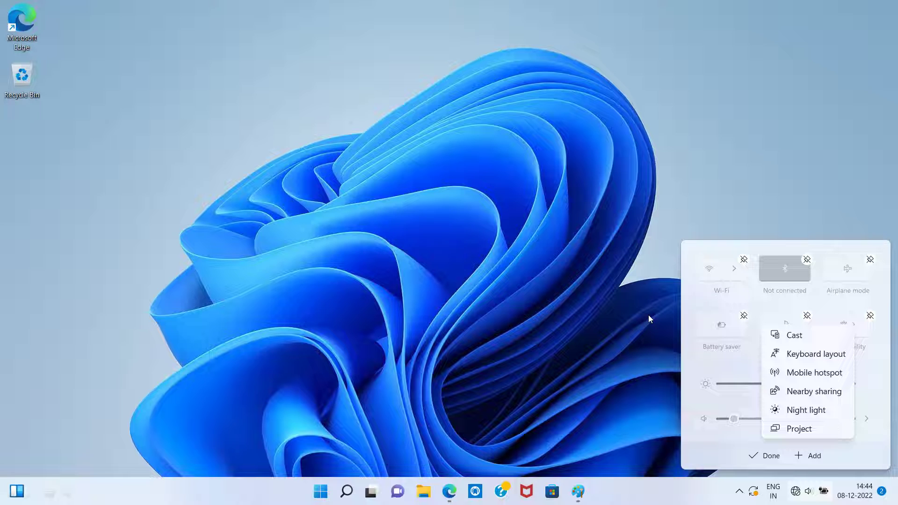
{"action": "key", "text": "Down"}
{"action": "key", "text": "Down"}
{"action": "key", "text": "Down"}
{"action": "key", "text": "Down"}
{"action": "key", "text": "Return"}
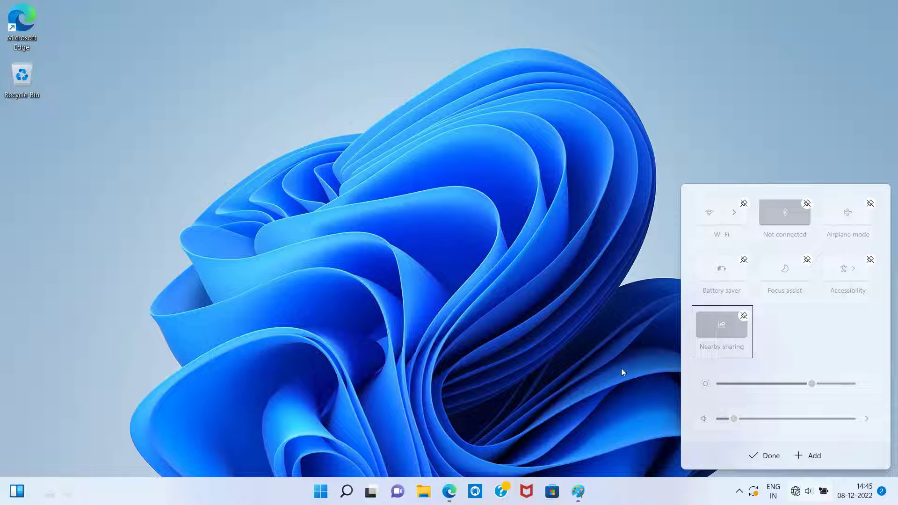
{"action": "key", "text": "Tab"}
{"action": "key", "text": "Return"}
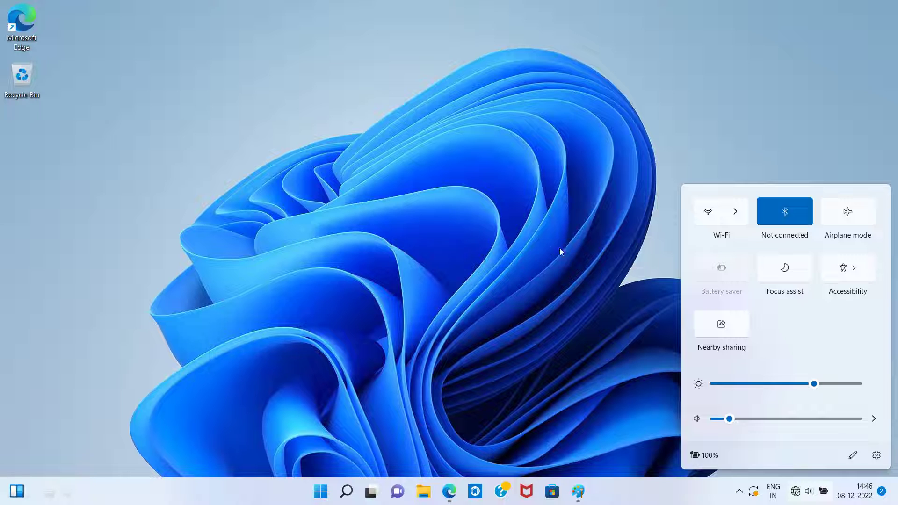
Step: Turn on Nearby sharing from the quick settings and go to its page in Settings
{"action": "key", "text": "Tab"}
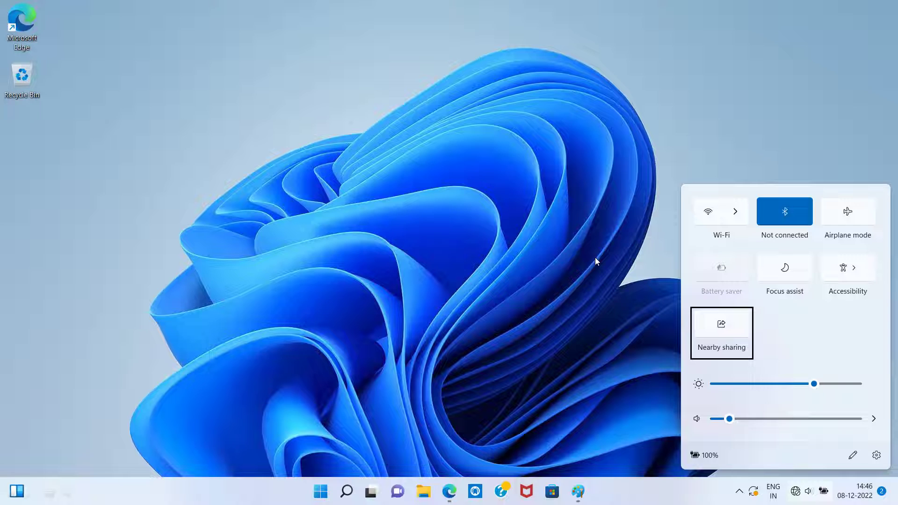
{"action": "key", "text": "space"}
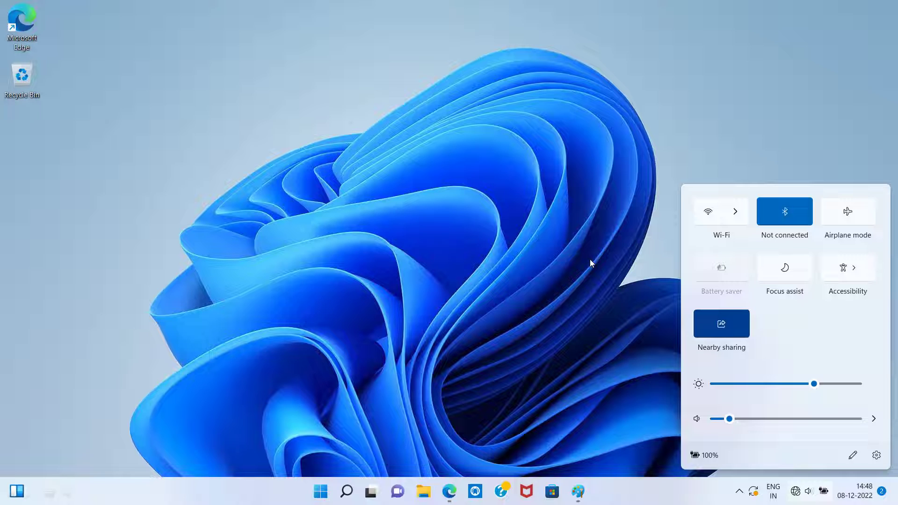
{"action": "key", "text": "shift+F10"}
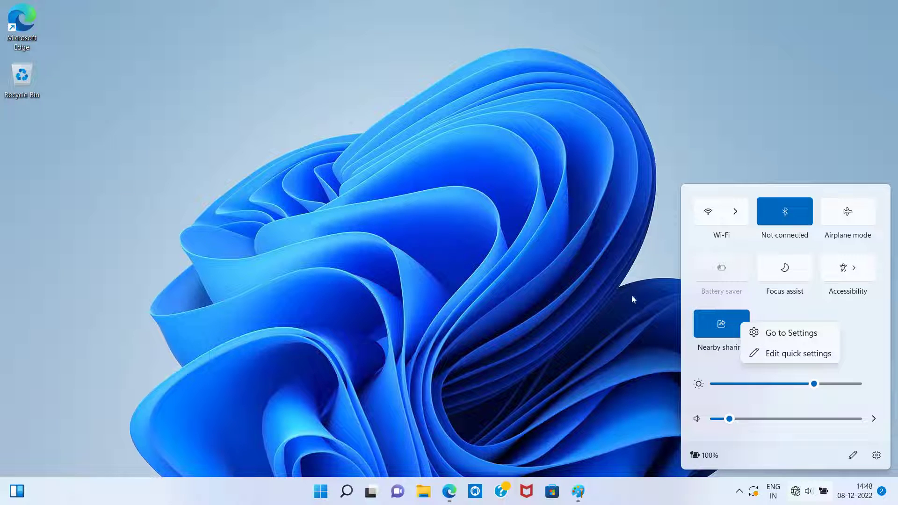
{"action": "key", "text": "Return"}
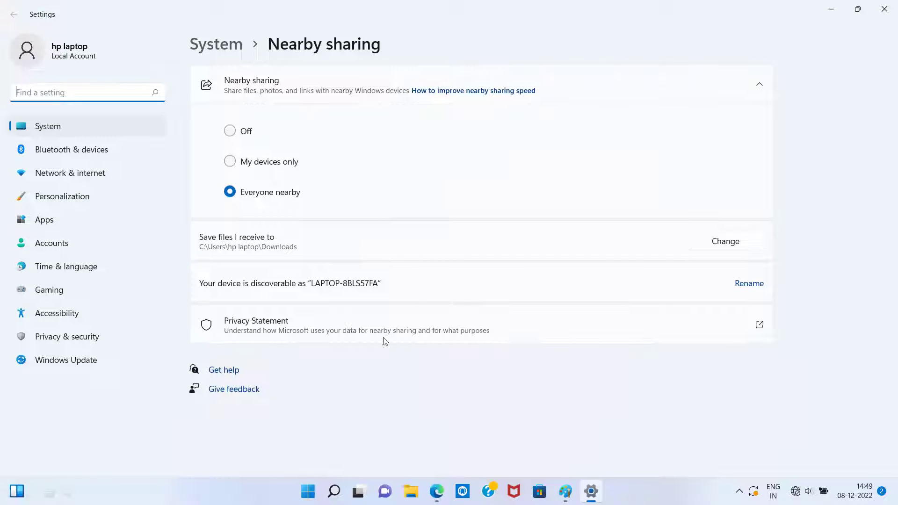
Step: Set the save location for files received through Nearby sharing to the Documents folder
{"action": "key", "text": "Tab"}
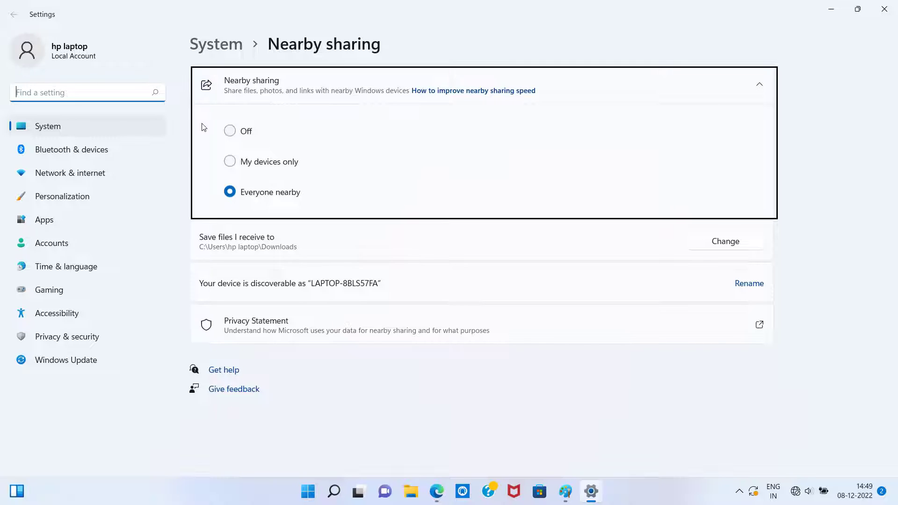
{"action": "key", "text": "Tab"}
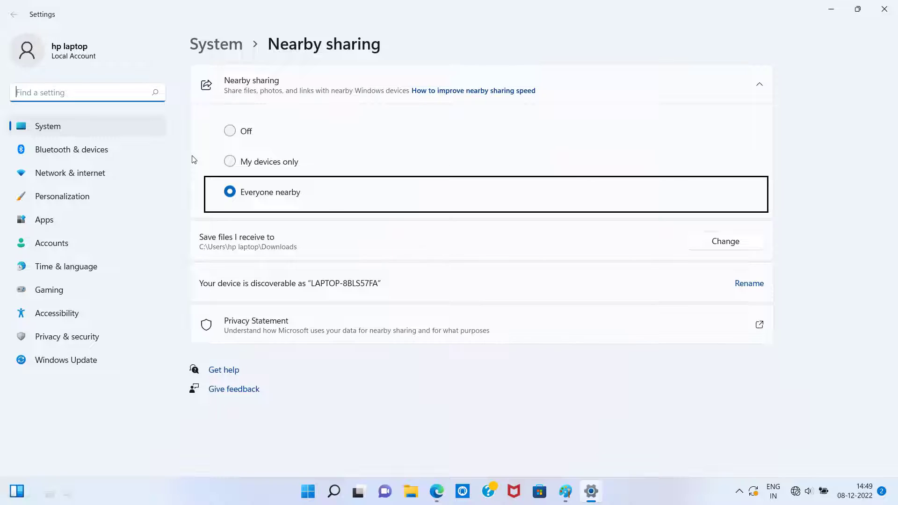
{"action": "key", "text": "Tab"}
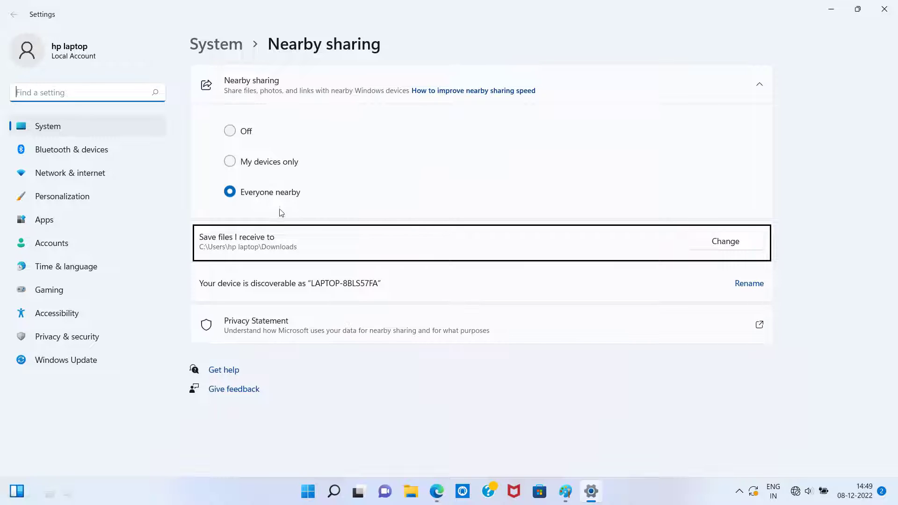
{"action": "key", "text": "Tab"}
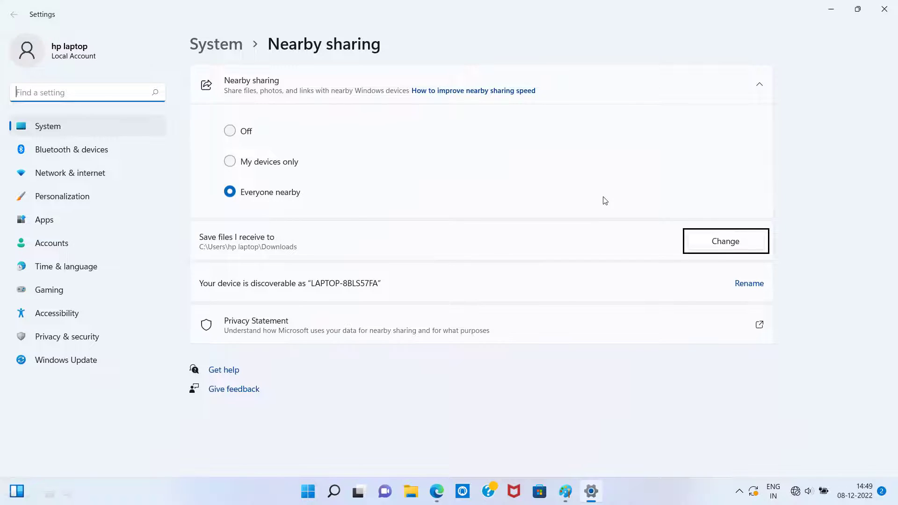
{"action": "key", "text": "Return"}
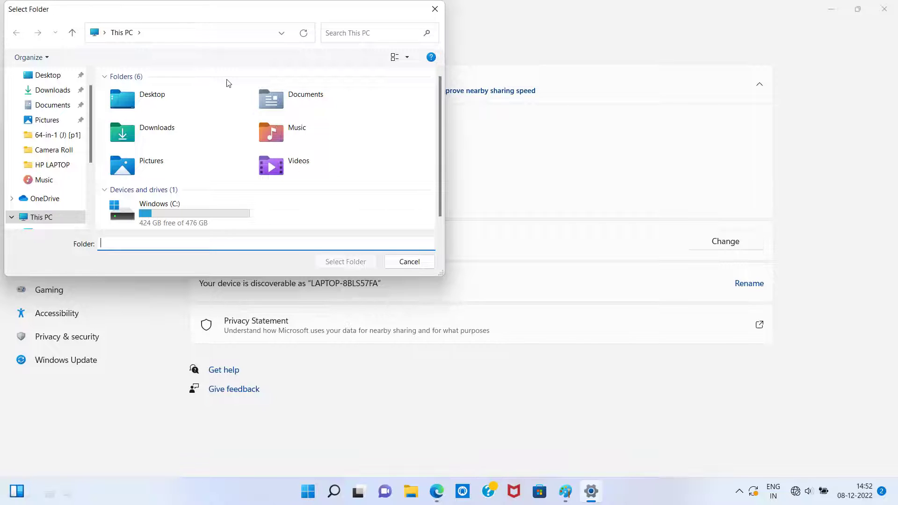
{"action": "key", "text": "shift+Tab"}
{"action": "key", "text": "Right"}
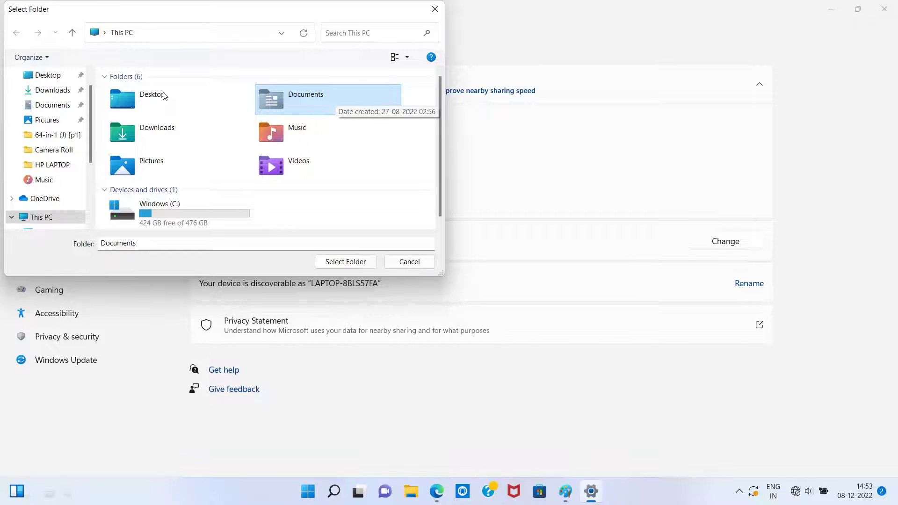
{"action": "key", "text": "Tab"}
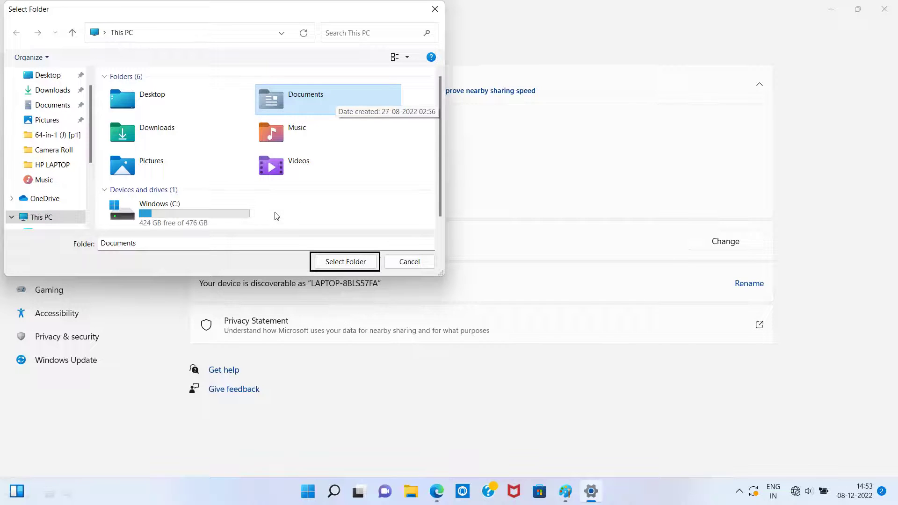
{"action": "key", "text": "Return"}
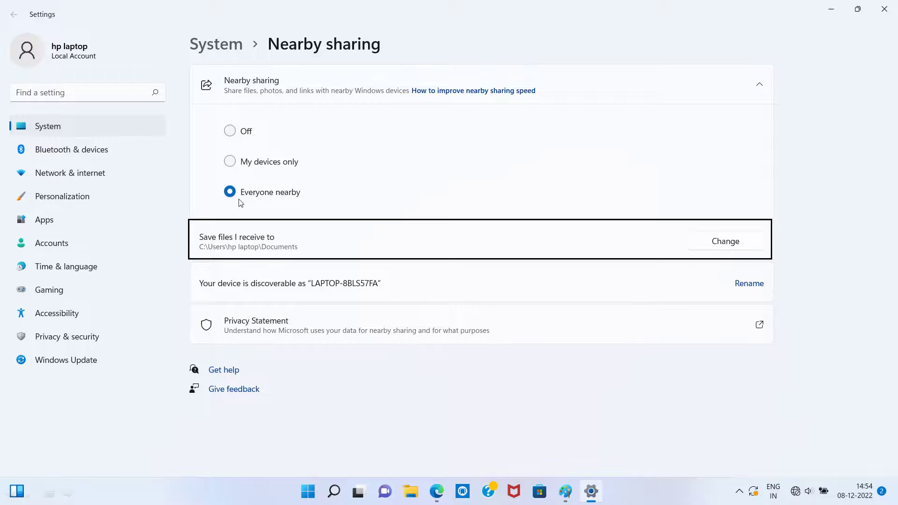
Step: Rename the PC to HP from the discoverable device name setting and restart it to apply the name
{"action": "key", "text": "Tab"}
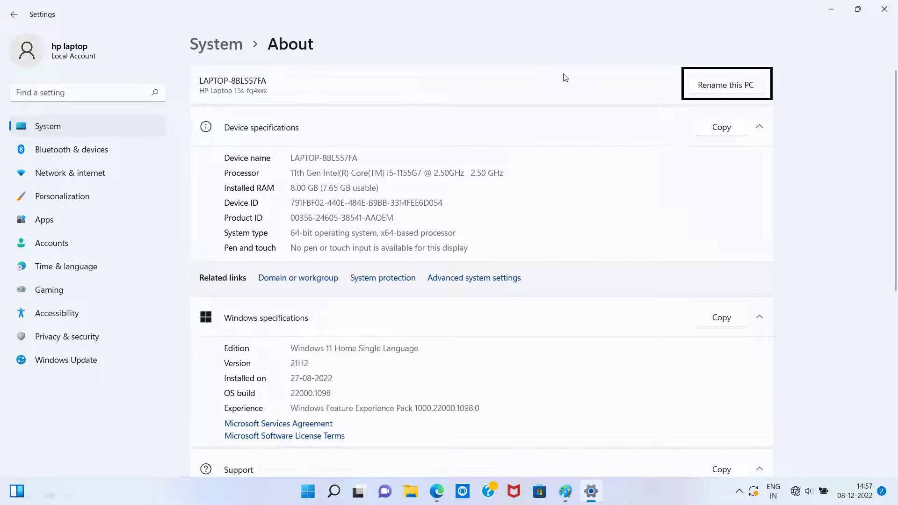
{"action": "key", "text": "Return"}
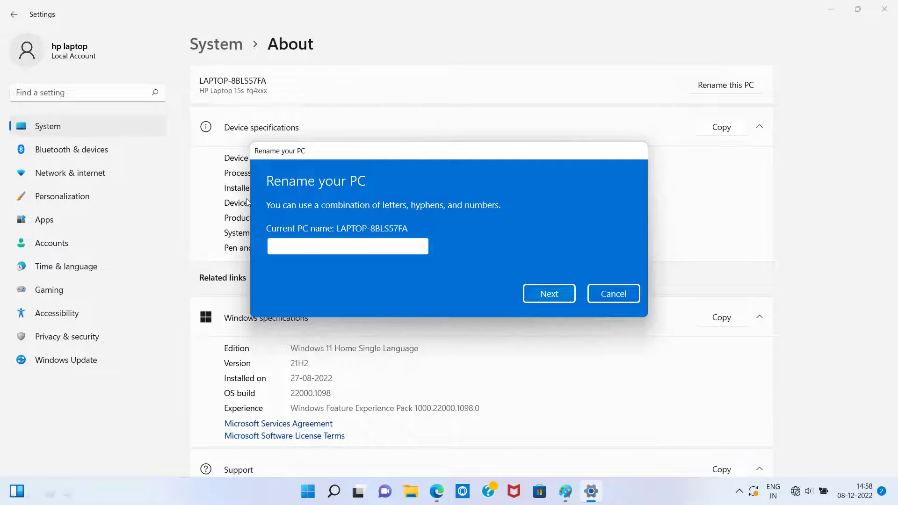
{"action": "type", "text": "HP"}
{"action": "key", "text": "Tab"}
{"action": "key", "text": "Return"}
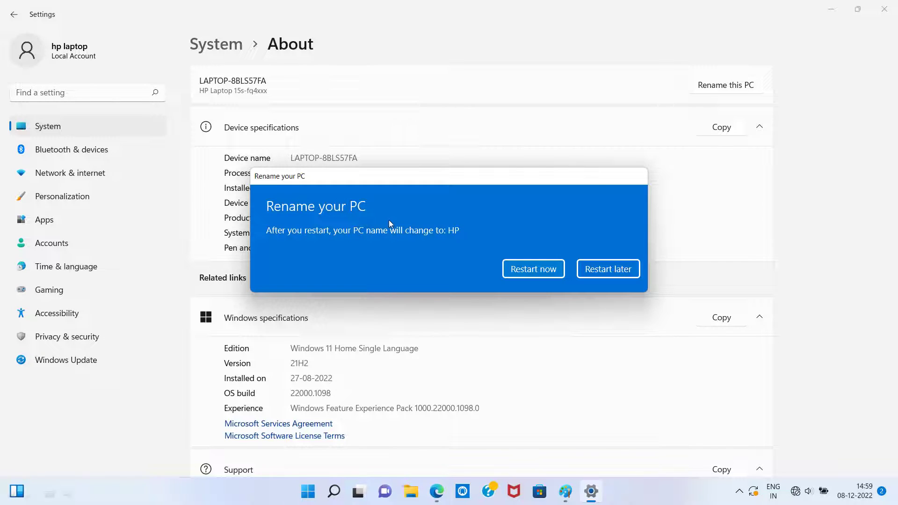
{"action": "key", "text": "Tab"}
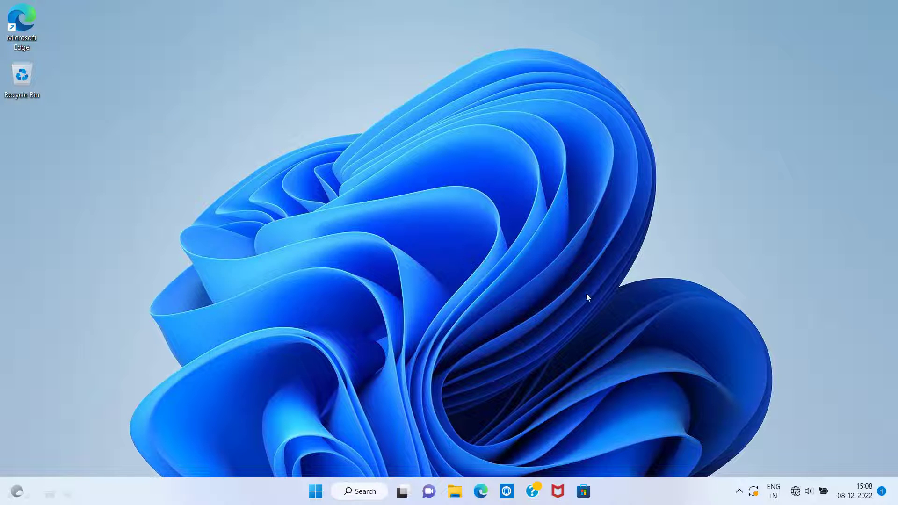
Step: Reopen the Nearby sharing settings from its quick settings tile to check the save location and discoverable device name
{"action": "key", "text": "super+a"}
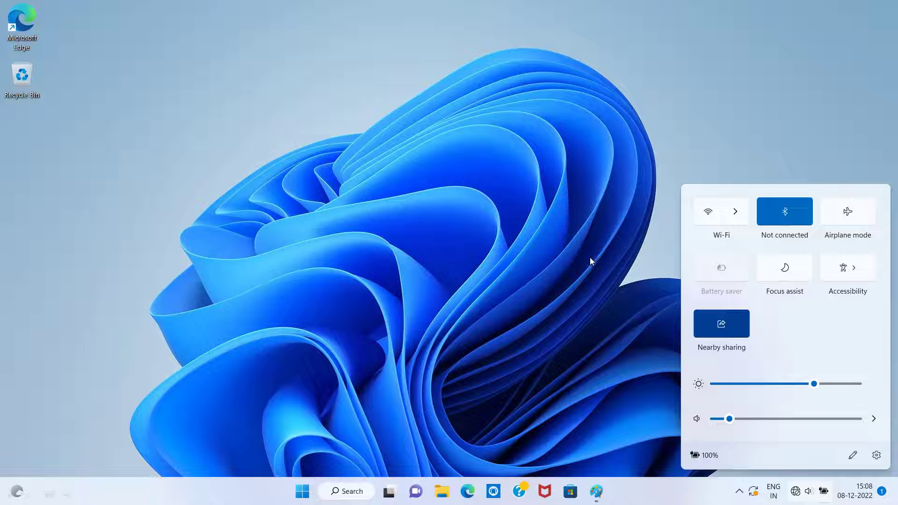
{"action": "key", "text": "shift+F10"}
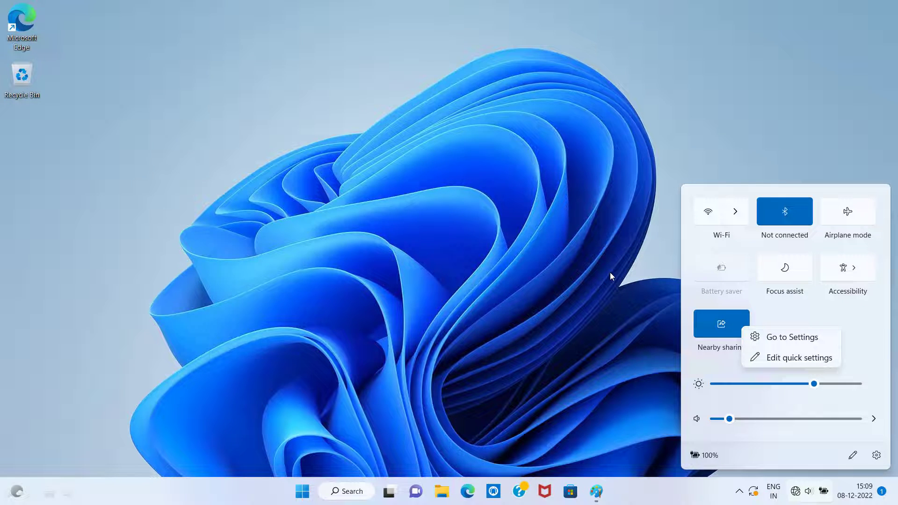
{"action": "key", "text": "Down"}
{"action": "key", "text": "Return"}
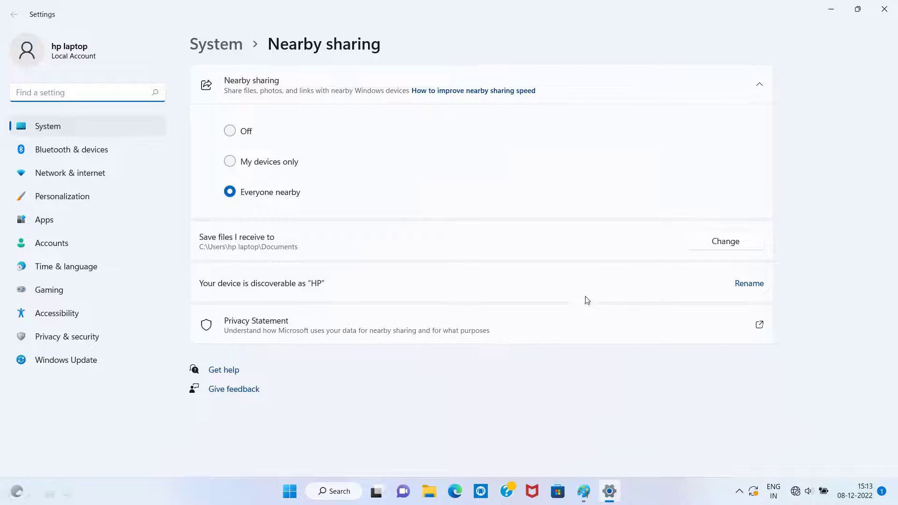
{"action": "key", "text": "Tab"}
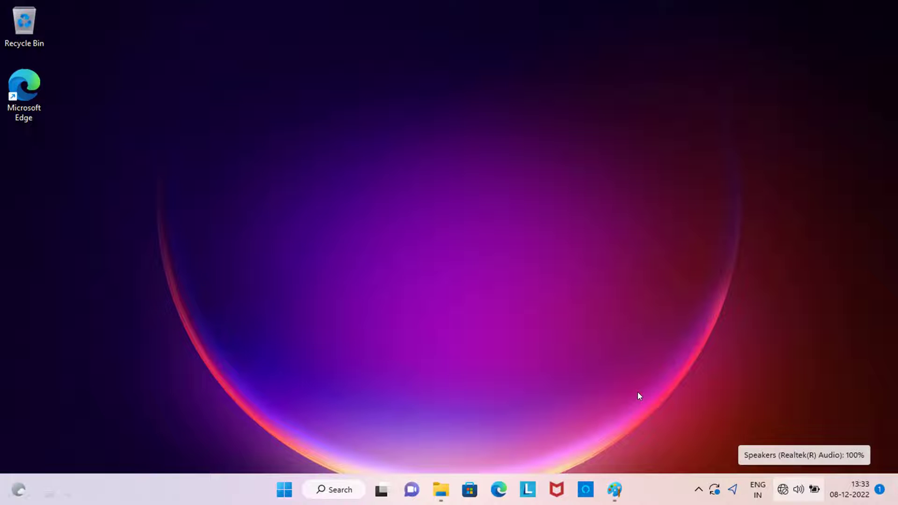
Step: Add the Nearby sharing tile to the quick settings of the Lenovo laptop and finish editing
{"action": "key", "text": "super+a"}
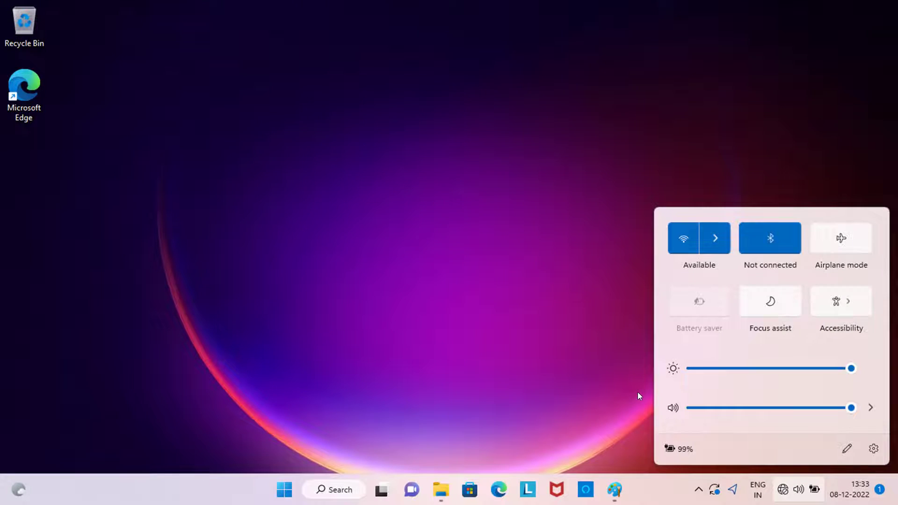
{"action": "key", "text": "Tab"}
{"action": "key", "text": "Return"}
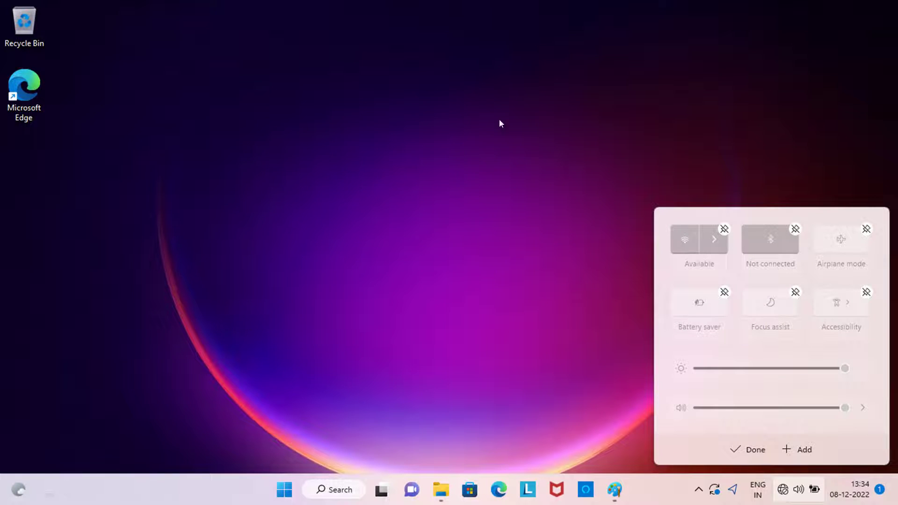
{"action": "key", "text": "Tab"}
{"action": "key", "text": "Return"}
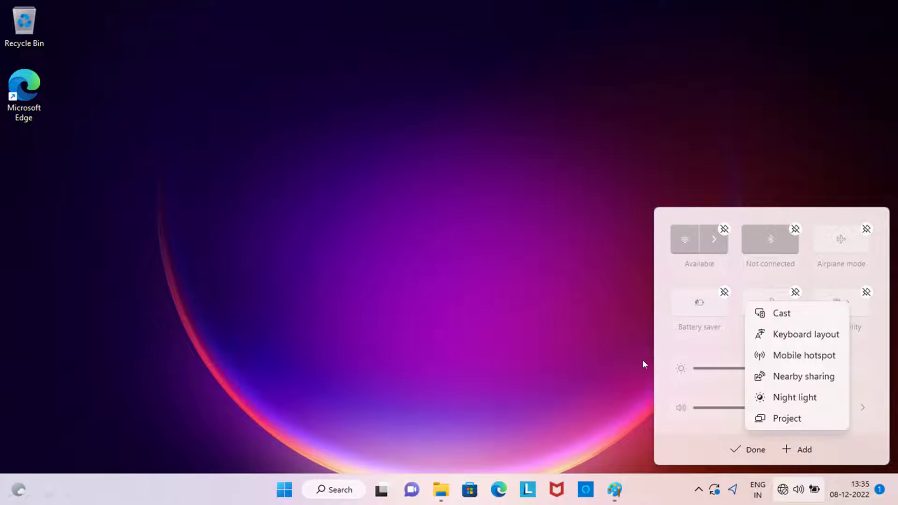
{"action": "key", "text": "Down"}
{"action": "key", "text": "Down"}
{"action": "key", "text": "Down"}
{"action": "key", "text": "Return"}
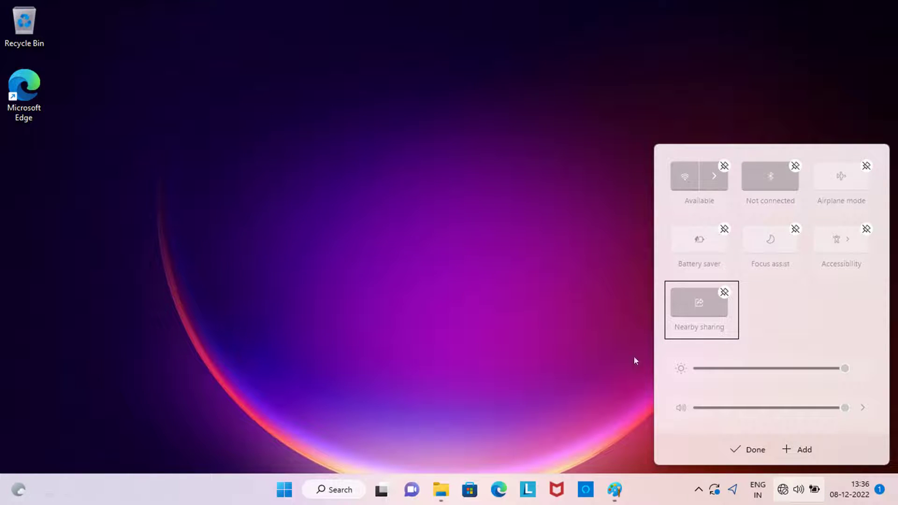
{"action": "key", "text": "Tab"}
{"action": "key", "text": "Return"}
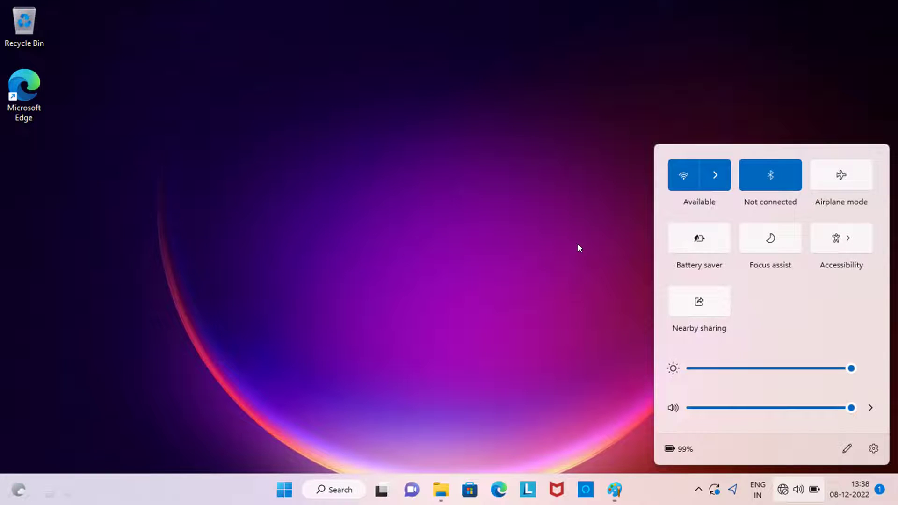
Step: Turn on Nearby sharing on the Lenovo laptop, review its settings page and close Settings
{"action": "key", "text": "space"}
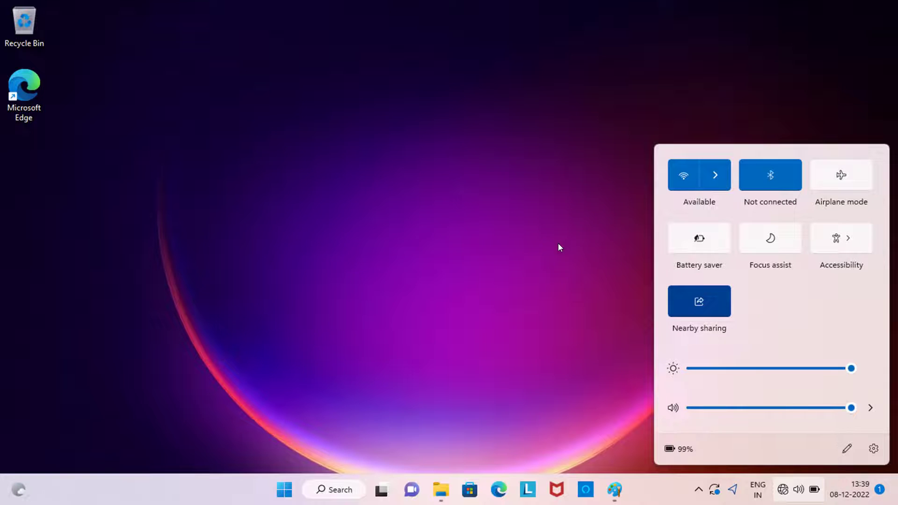
{"action": "key", "text": "shift+F10"}
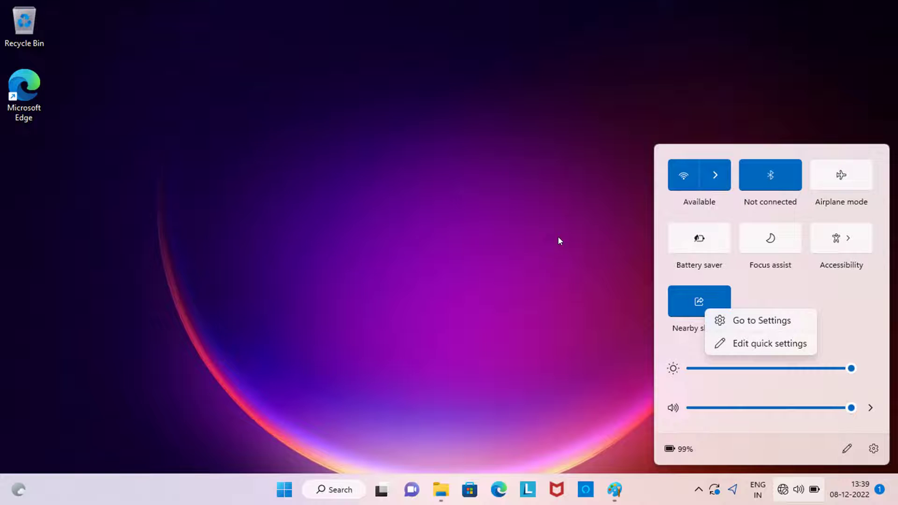
{"action": "key", "text": "Down"}
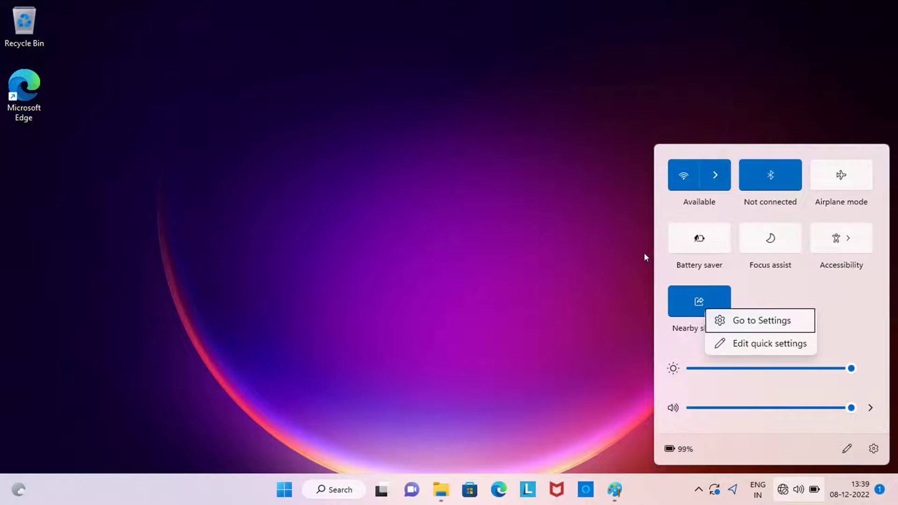
{"action": "key", "text": "Return"}
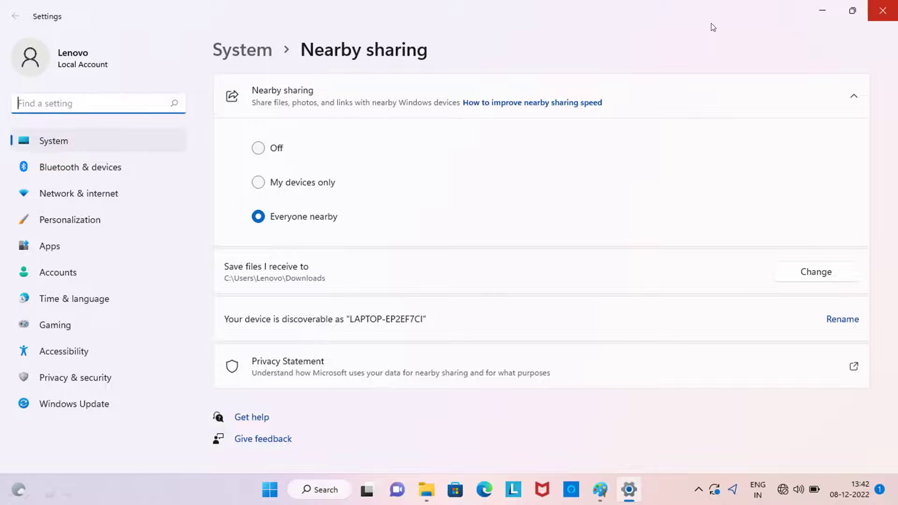
{"action": "key", "text": "alt+F4"}
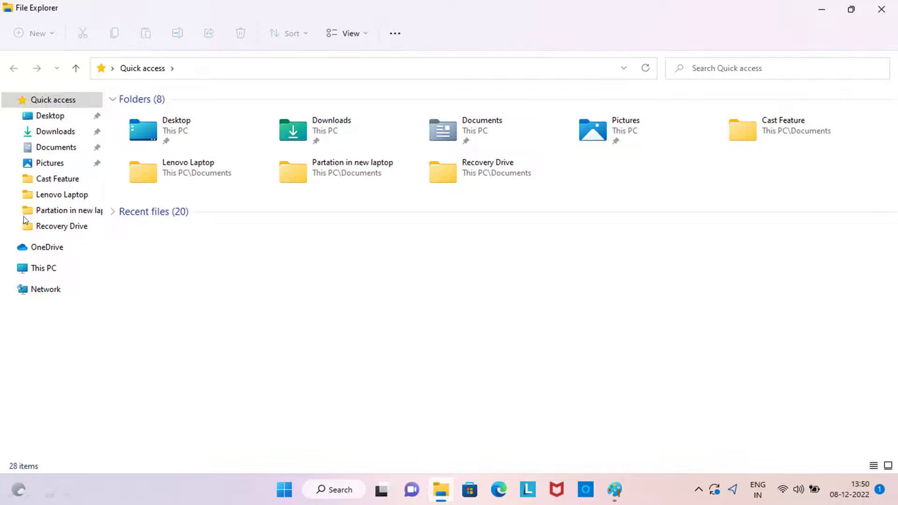
Step: Browse to New Volume (D:) on the Lenovo laptop and select the Resume Word document
{"action": "left_click", "coordinate": [43, 268]}
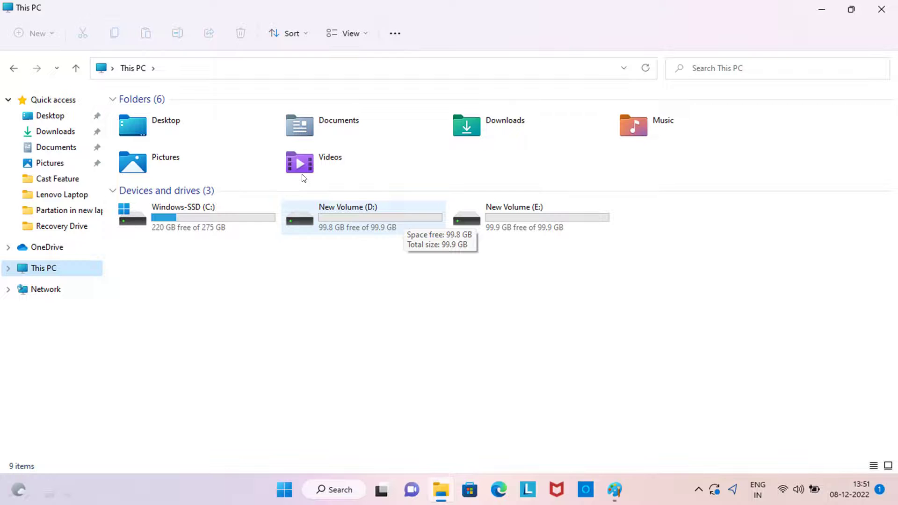
{"action": "key", "text": "Return"}
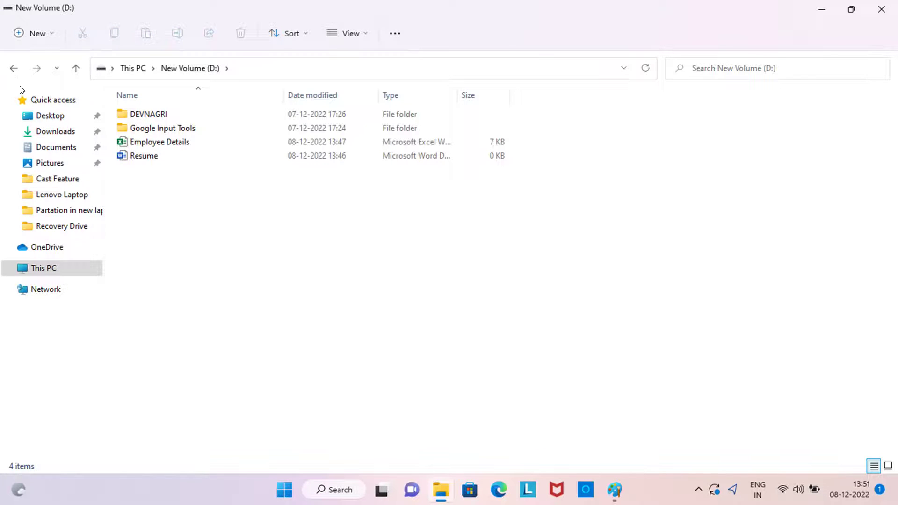
{"action": "key", "text": "r"}
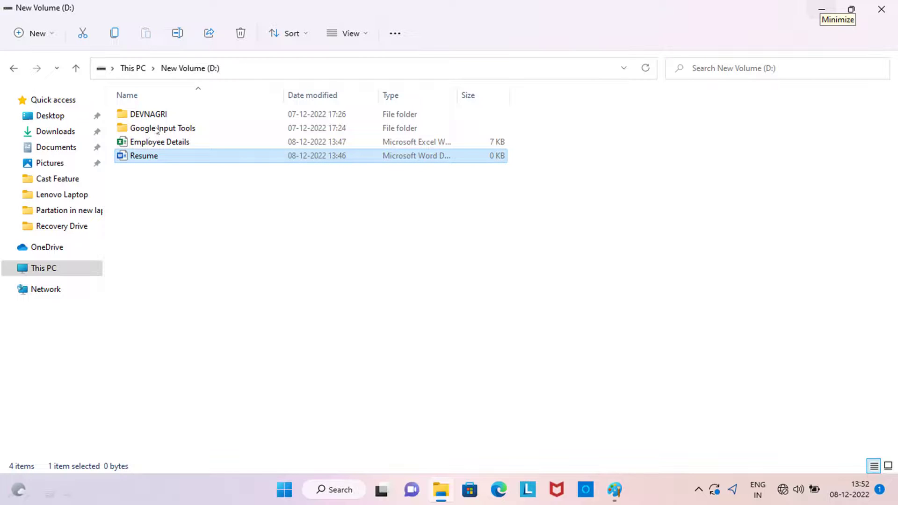
Step: Bring up the full set of file options for the Resume document and start the Share command
{"action": "key", "text": "shift+F10"}
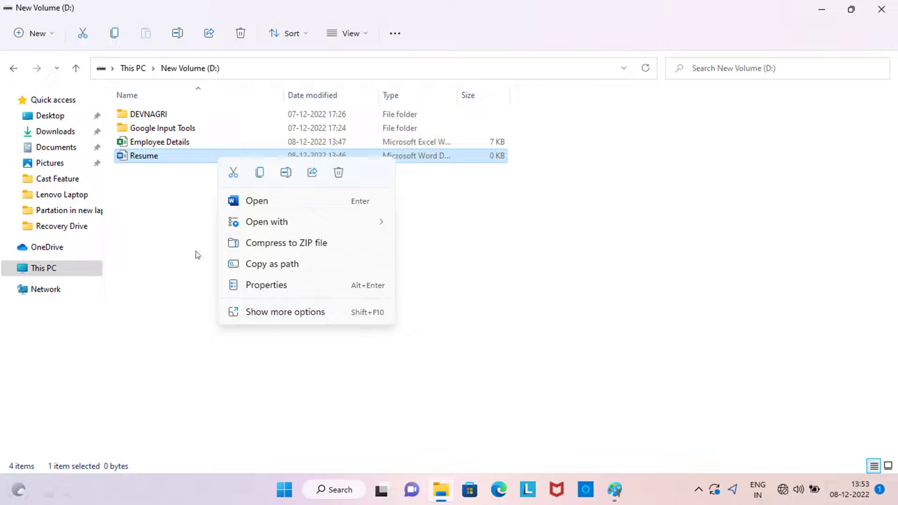
{"action": "key", "text": "Up"}
{"action": "key", "text": "Return"}
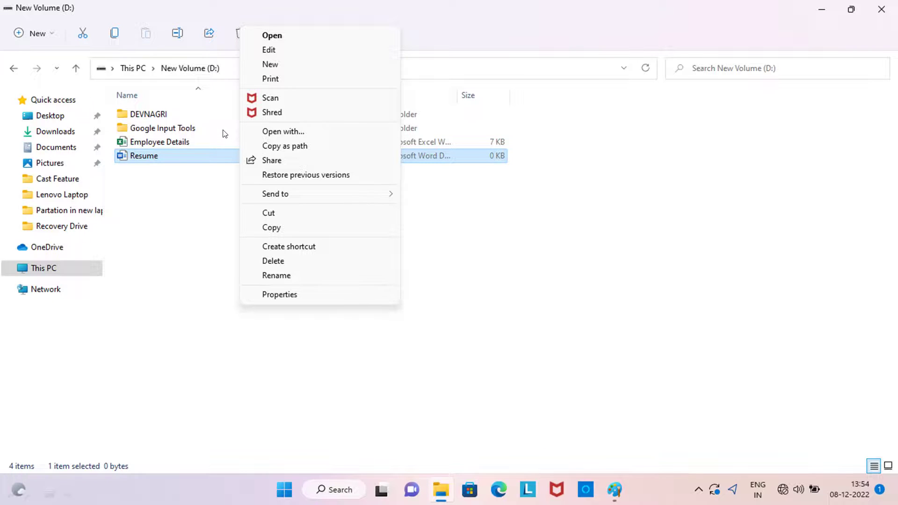
{"action": "key", "text": "Up"}
{"action": "key", "text": "Up"}
{"action": "key", "text": "Up"}
{"action": "key", "text": "Up"}
{"action": "key", "text": "Up"}
{"action": "key", "text": "Up"}
{"action": "key", "text": "Up"}
{"action": "key", "text": "Up"}
{"action": "key", "text": "Up"}
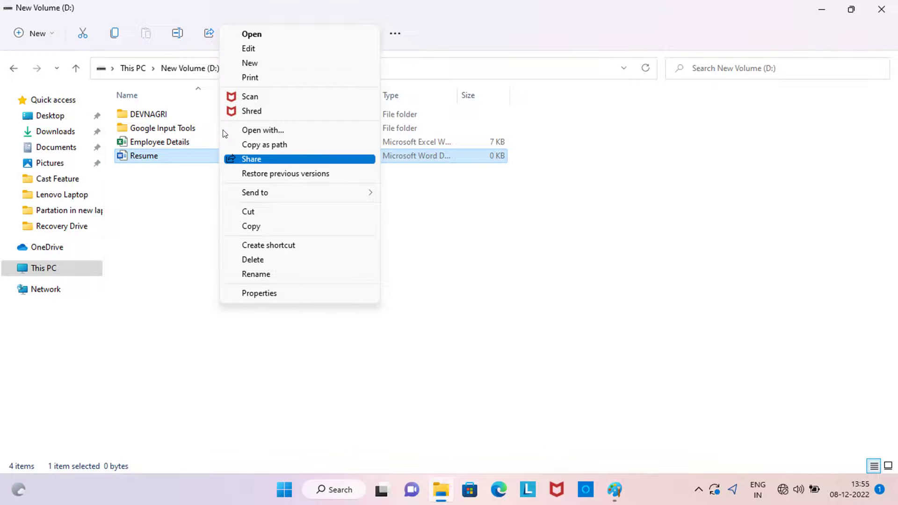
{"action": "key", "text": "Return"}
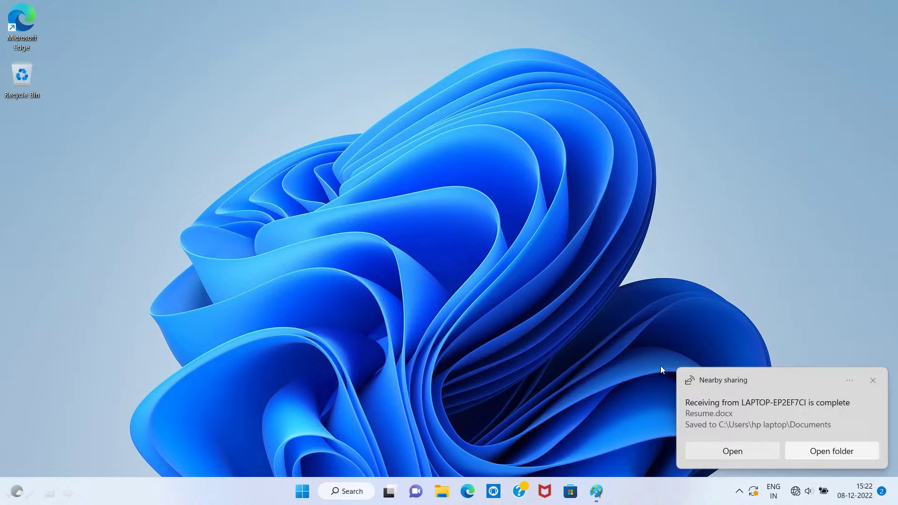
Step: On the HP laptop, open the folder containing the received Resume.docx from the Nearby sharing notification
{"action": "key", "text": "Tab"}
{"action": "key", "text": "Tab"}
{"action": "key", "text": "Return"}
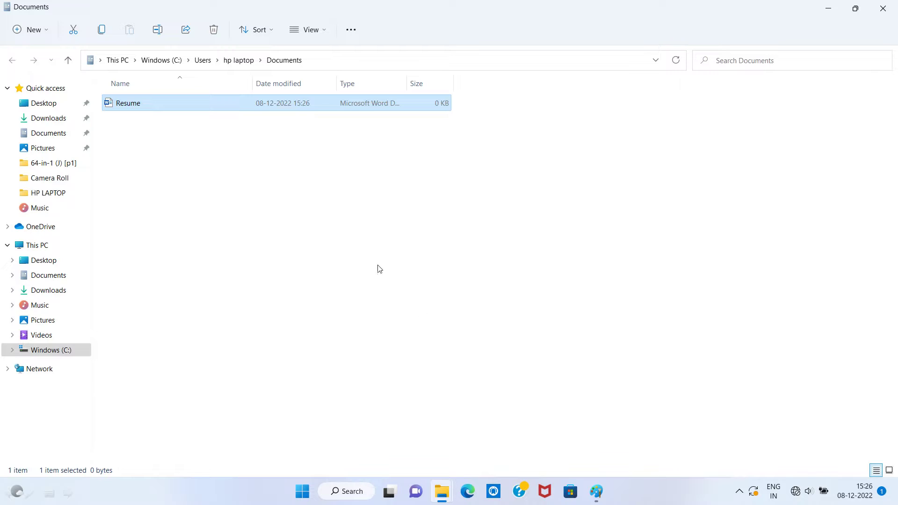